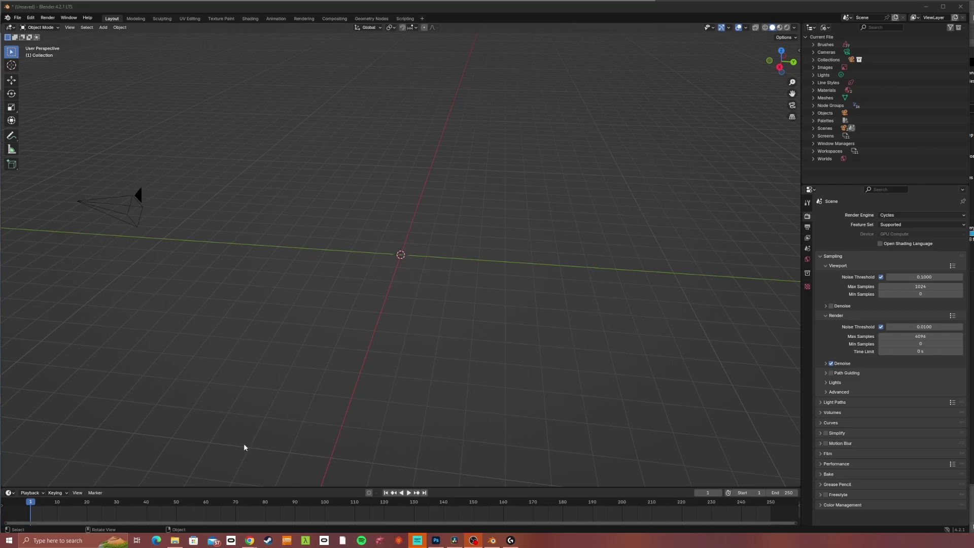
Step: Bring up the gaea2blender GitHub repo and open the link menu on gaea2_tile_helper.py
mouse_move(252, 540)
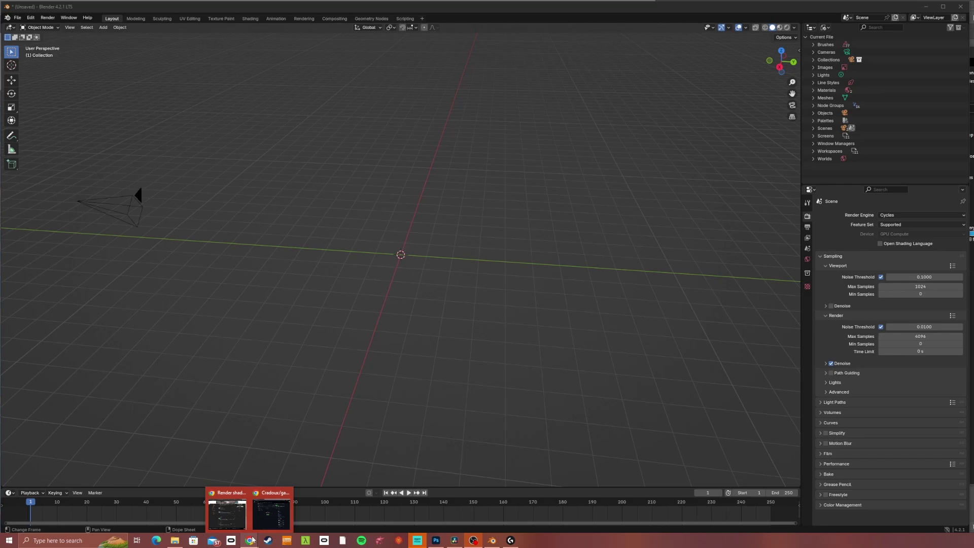
left_click(263, 507)
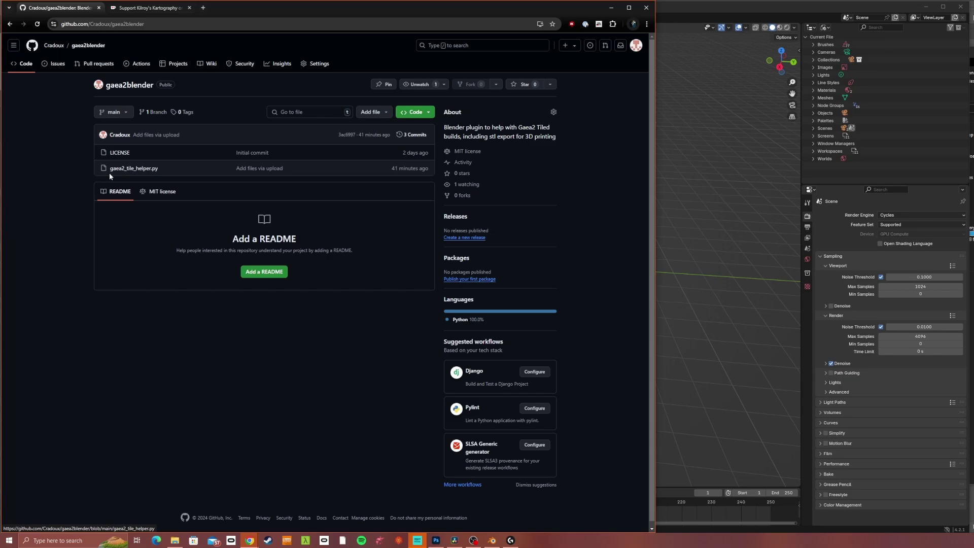
right_click(138, 170)
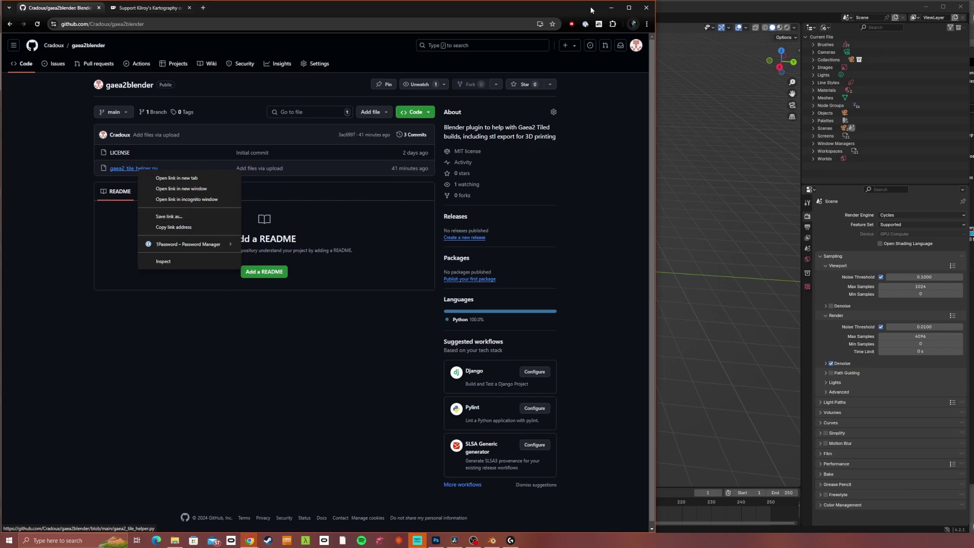
Step: Install Gaea2 Tile Helper from disk via Preferences > Add-ons, confirm it's enabled, and minimise Preferences
left_click(693, 134)
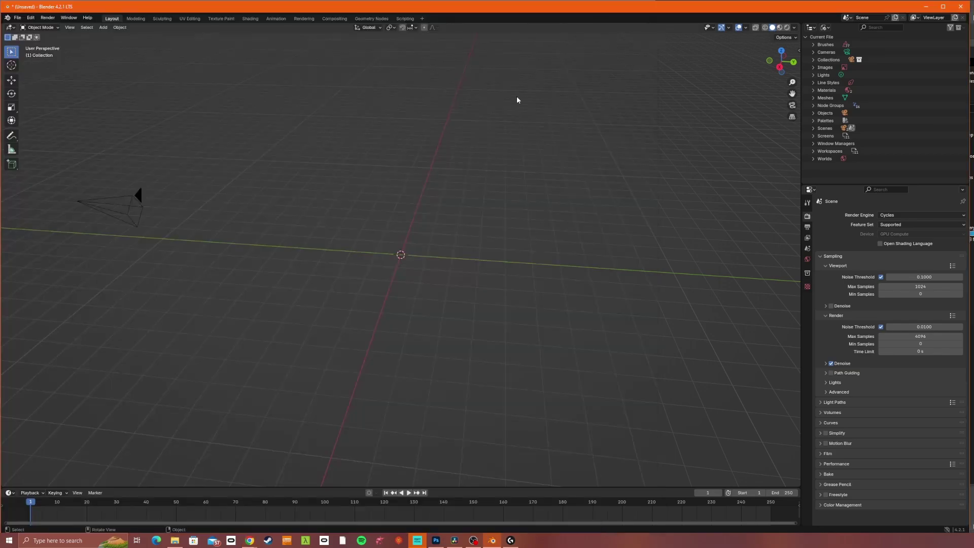
left_click(30, 18)
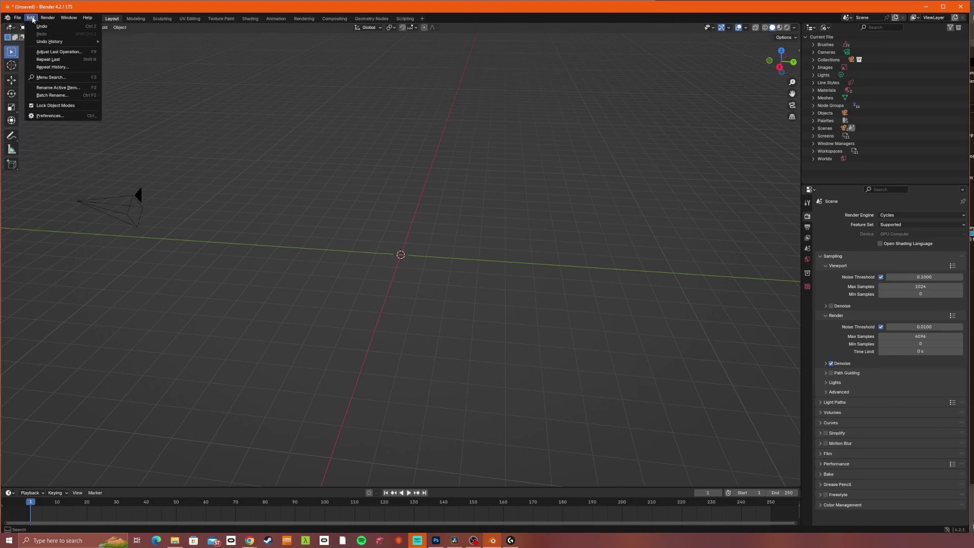
left_click(54, 118)
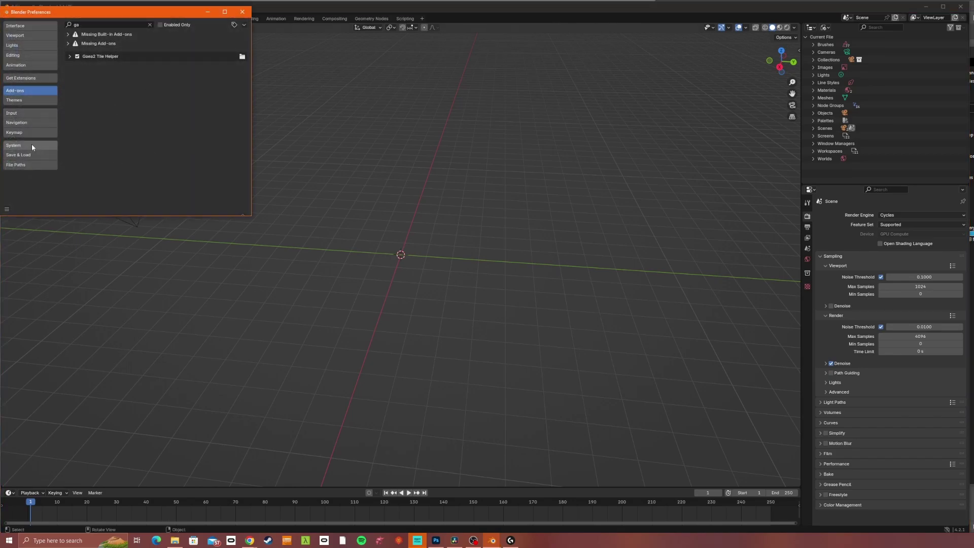
left_click(244, 25)
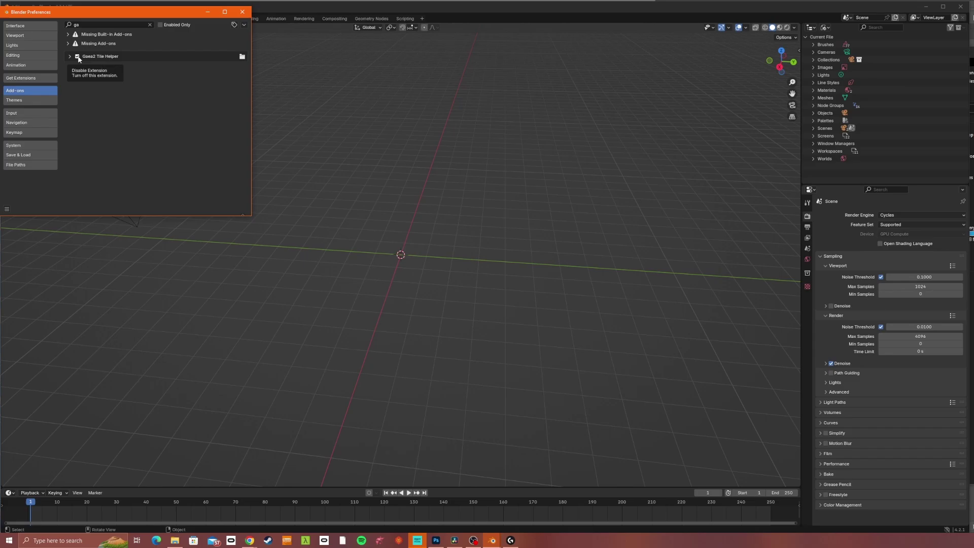
left_click(208, 12)
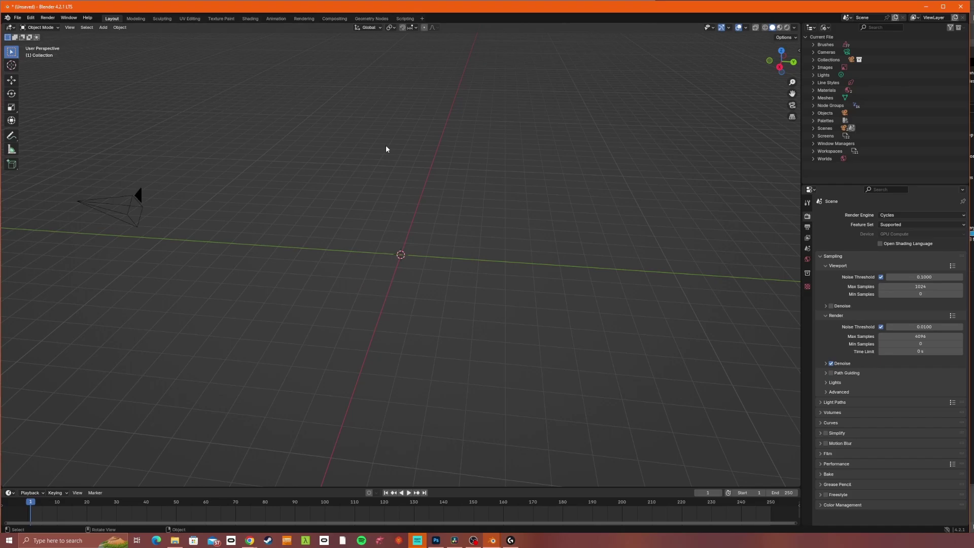
Step: Show the Gaea2 Tile Helper sidebar panel (1 row, 1 column, 1.50 displacement, 0.50 thickness)
key("n")
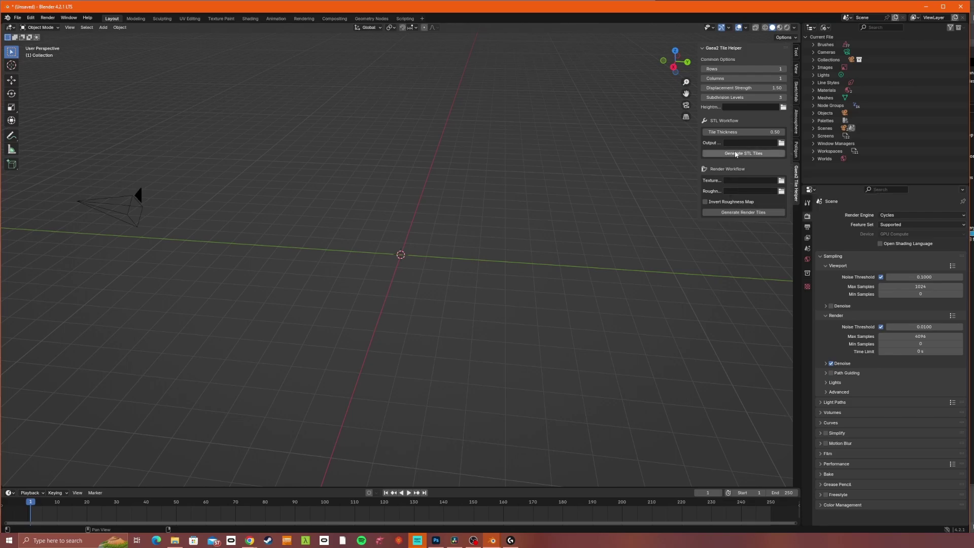
Step: Set the heightmap to Trees_Out_y0_x0.exr from the recent Trees folder
left_click(784, 108)
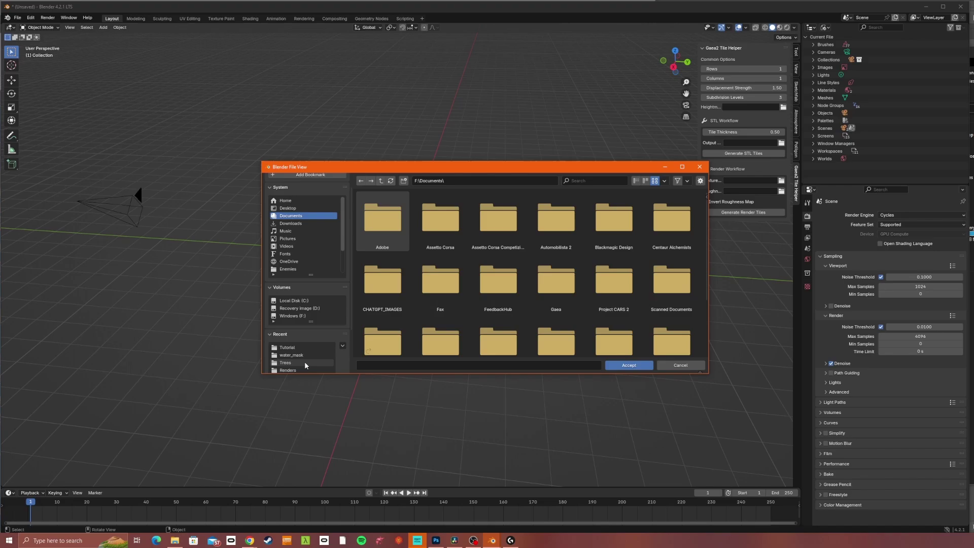
scroll(300, 353, "down", 1)
left_click(299, 363)
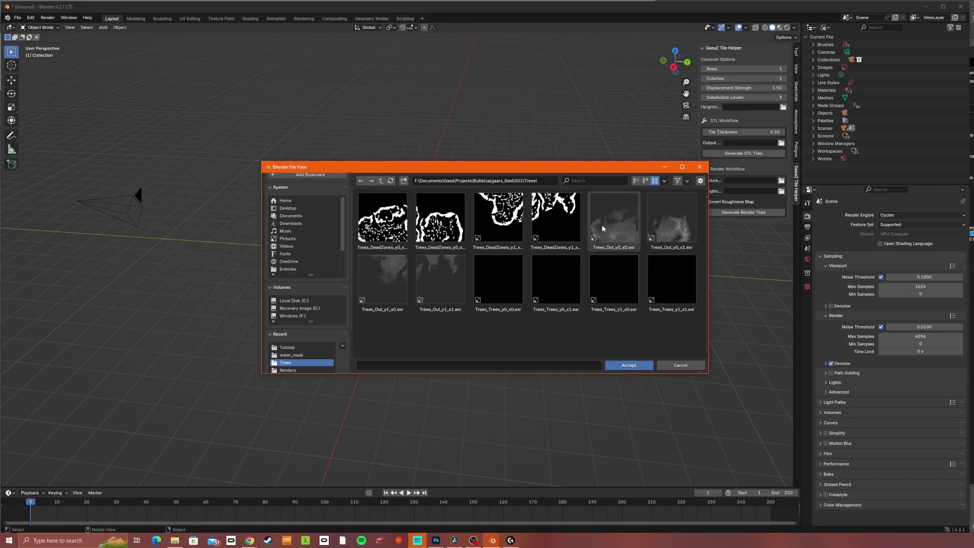
double_click(613, 215)
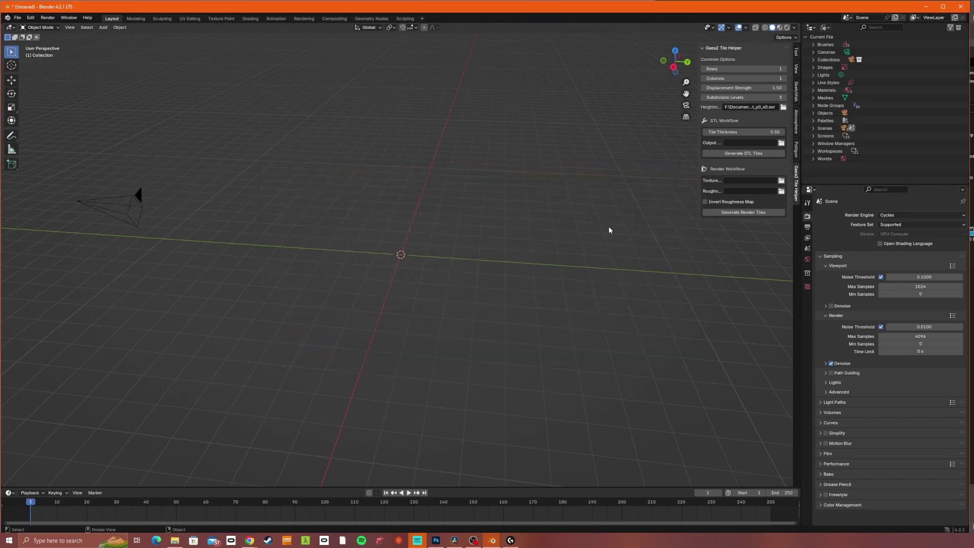
left_click(781, 142)
Step: Set the output folder to Tutorial and the texture to the first 001\water_mask image
left_click(287, 370)
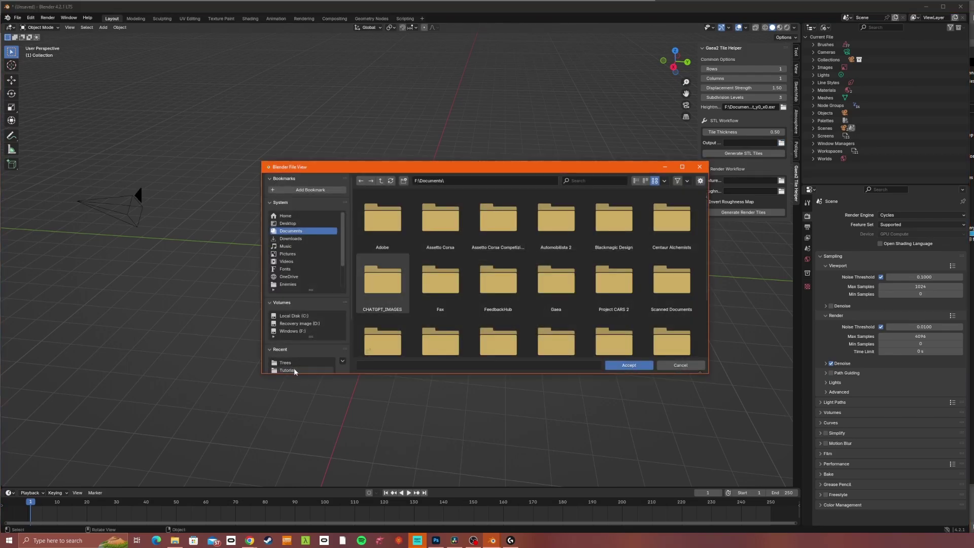
left_click(628, 366)
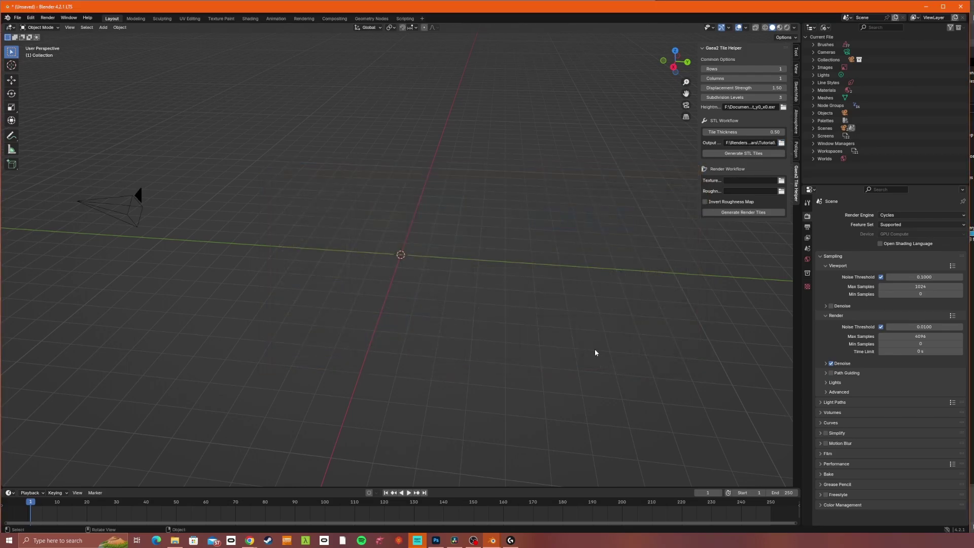
left_click(782, 184)
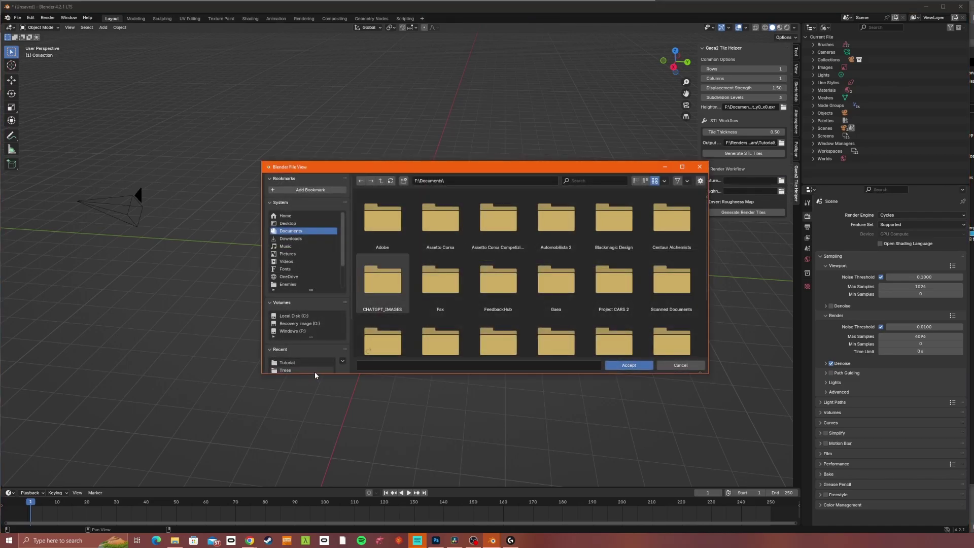
left_click(298, 370)
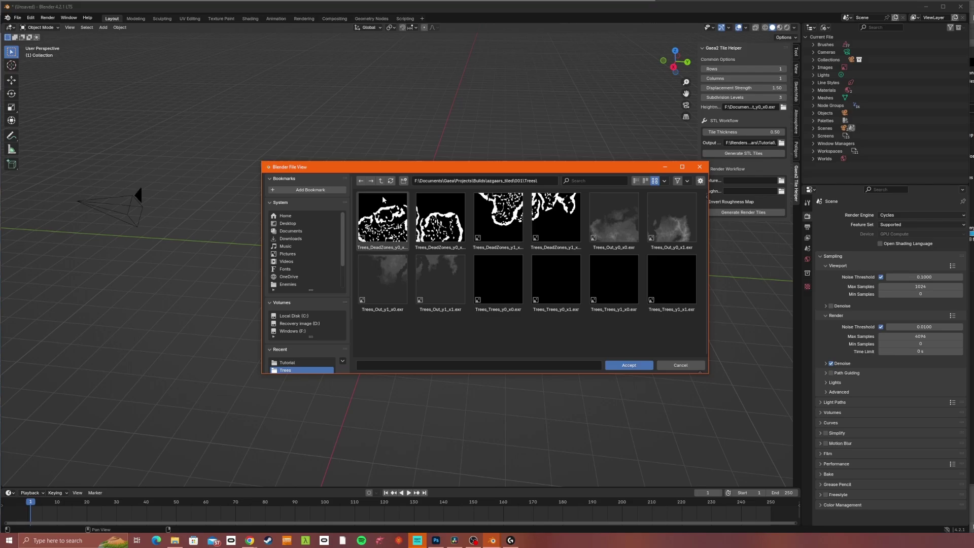
left_click(381, 181)
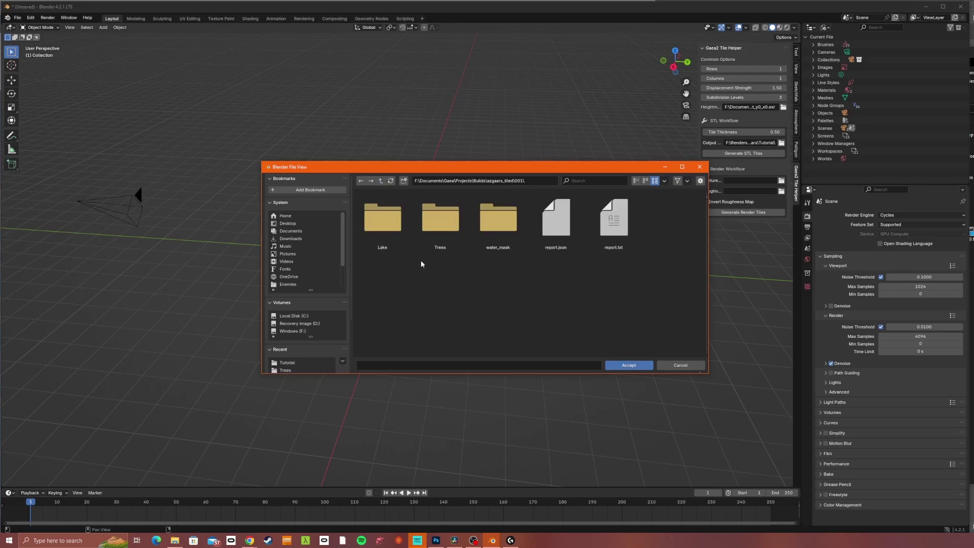
left_click(503, 223)
left_click(504, 225)
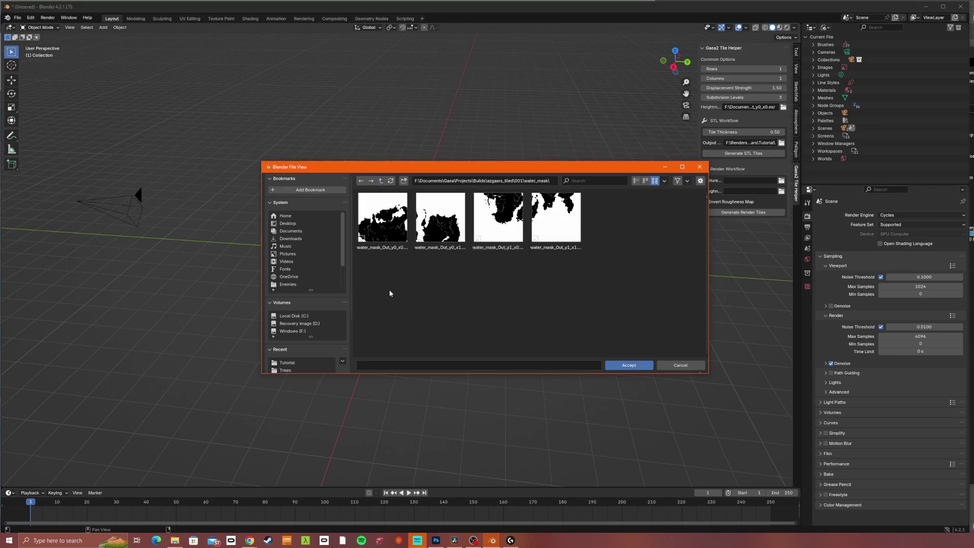
double_click(393, 227)
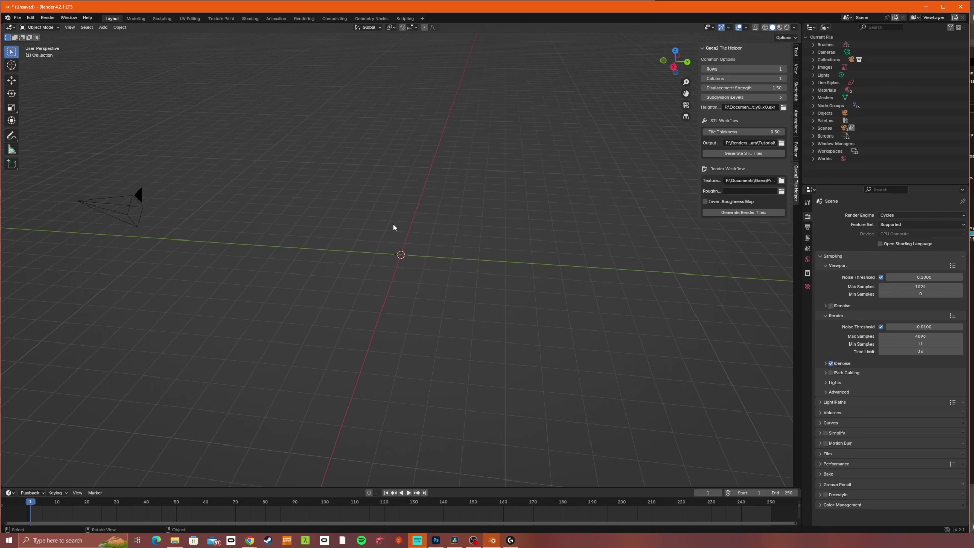
Step: Assign the first water_mask image as the roughness map
left_click(781, 191)
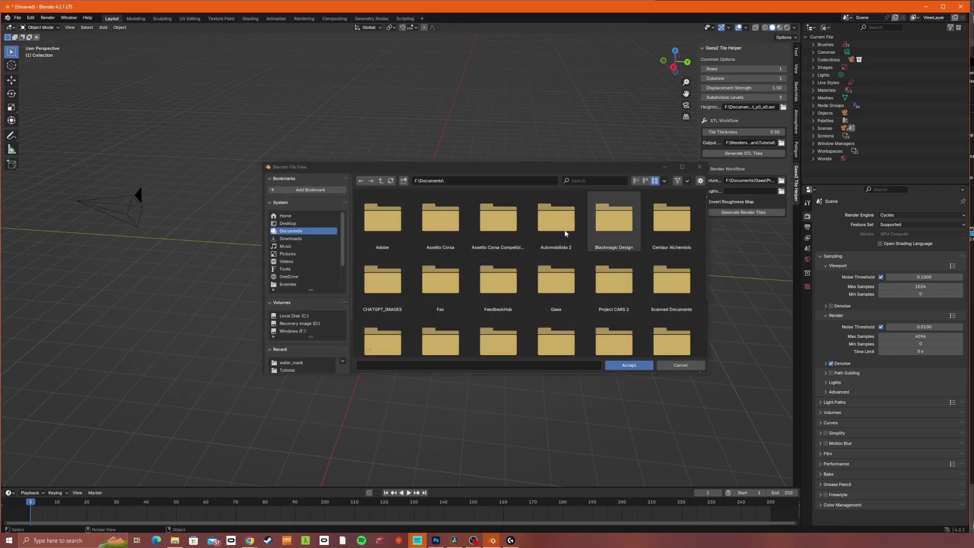
left_click(305, 363)
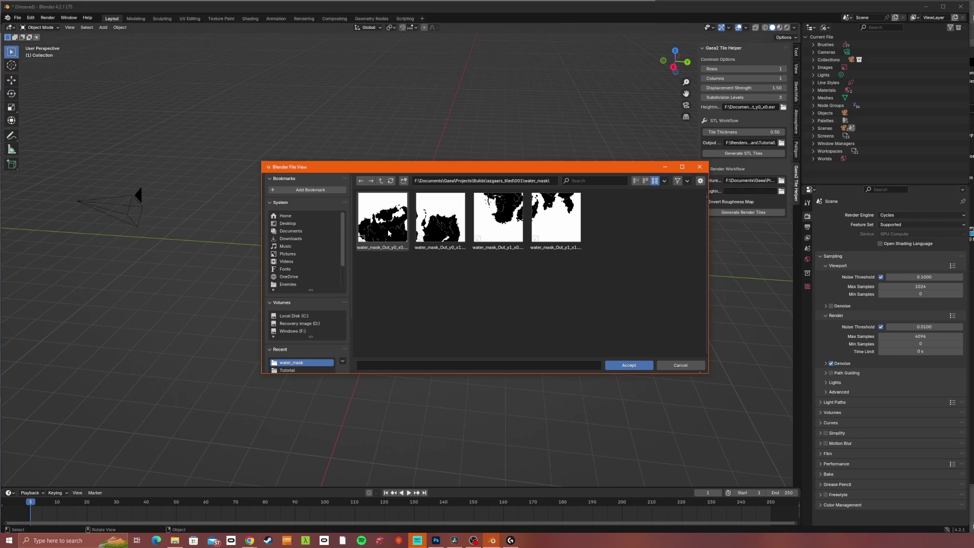
double_click(383, 204)
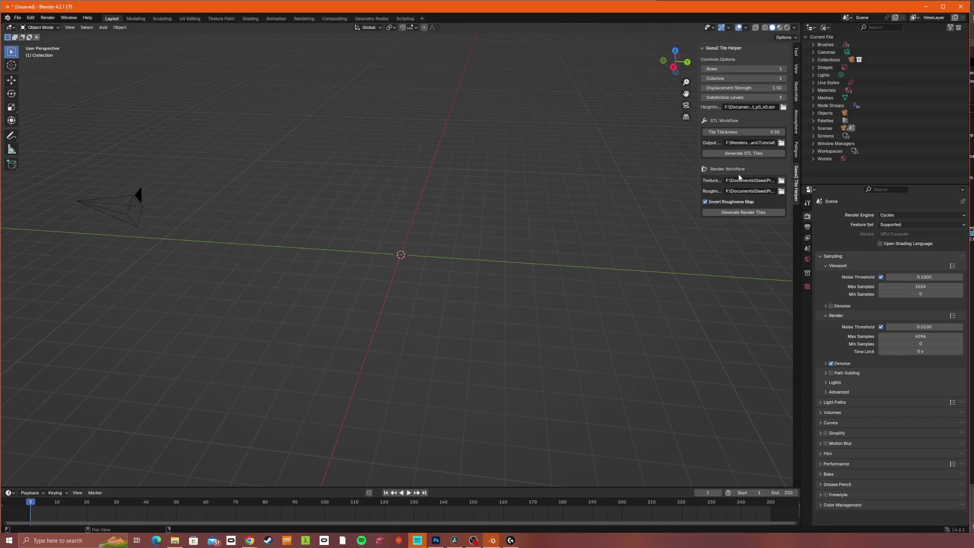
Step: Generate the render tiles as a heightmap-displaced terrain plane and orbit to inspect it
left_click(730, 214)
middle_click_drag(581, 212, 580, 275)
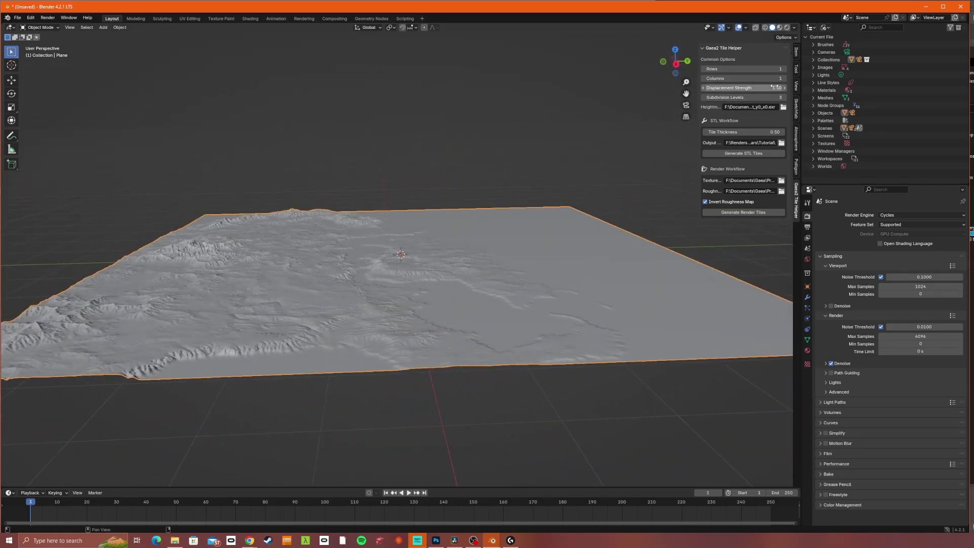
middle_click_drag(601, 164, 343, 245)
scroll(491, 242, "down", 3)
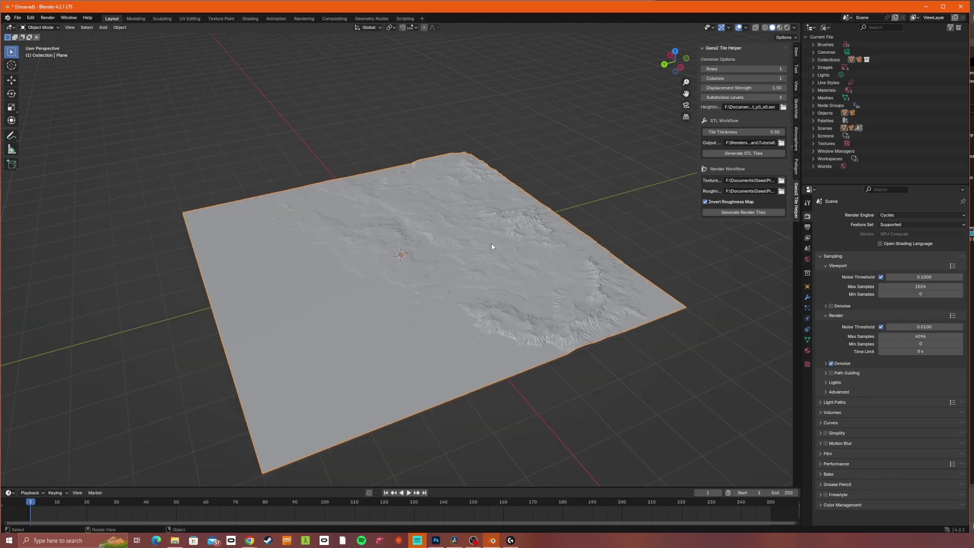
middle_click_drag(491, 242, 425, 248)
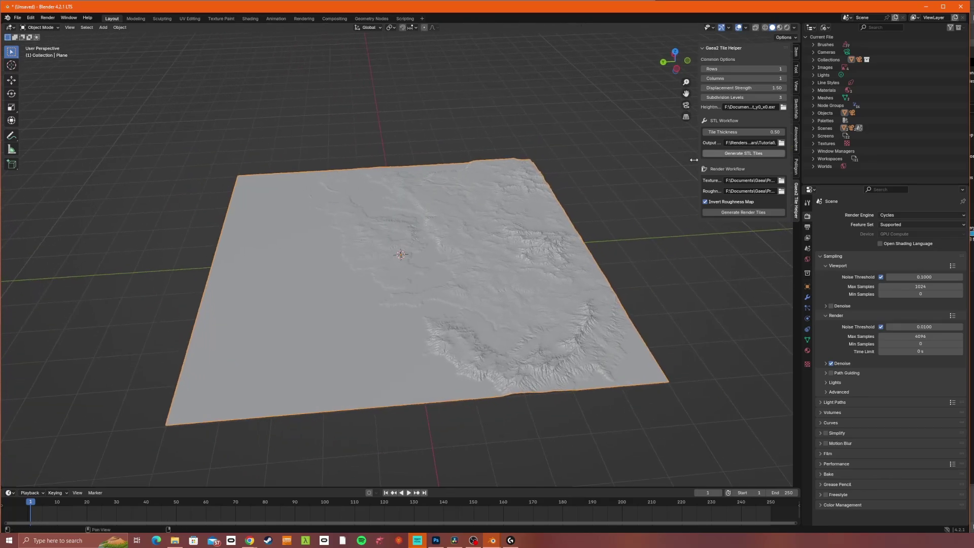
middle_click_drag(504, 302, 495, 291)
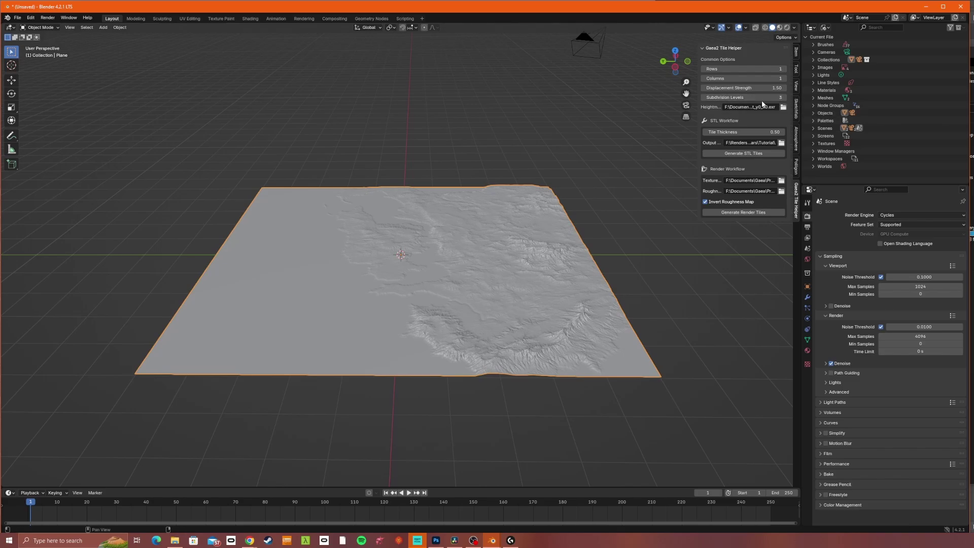
left_click_drag(775, 98, 776, 97)
middle_click_drag(635, 256, 355, 315)
scroll(410, 342, "up", 6)
scroll(405, 295, "down", 5)
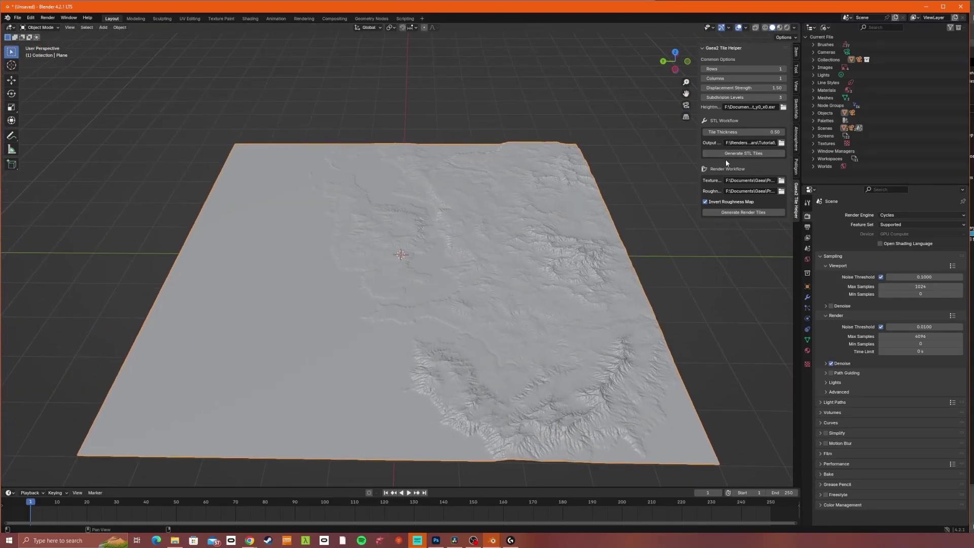
Step: Generate the STL tiles, then open Trees_Out_y0_x0.stl from the Tutorial folder in Lychee Slicer
left_click(728, 154)
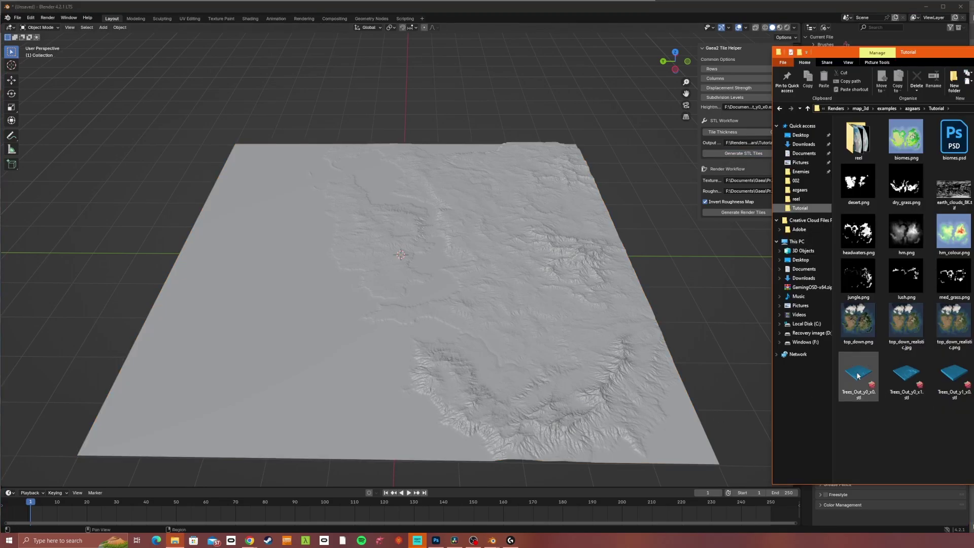
left_click(859, 376)
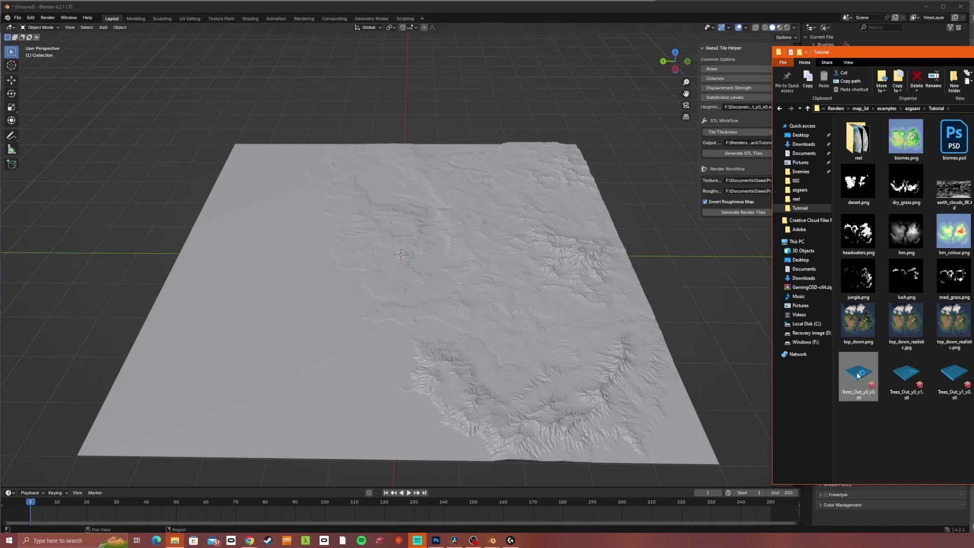
double_click(858, 375)
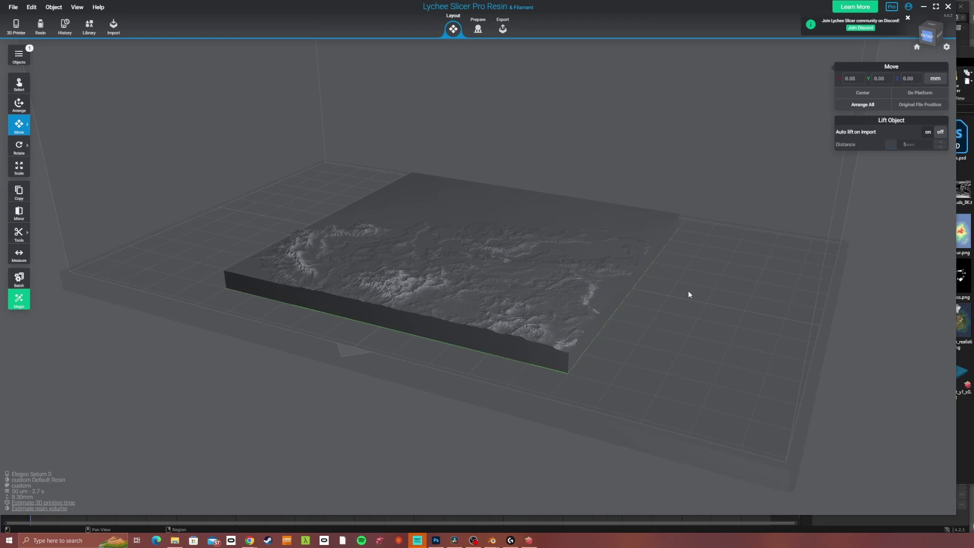
Step: Orbit and zoom around the terrain slab on the Saturn S plate, selecting then deselecting it
left_click_drag(688, 291, 524, 371)
left_click(422, 321)
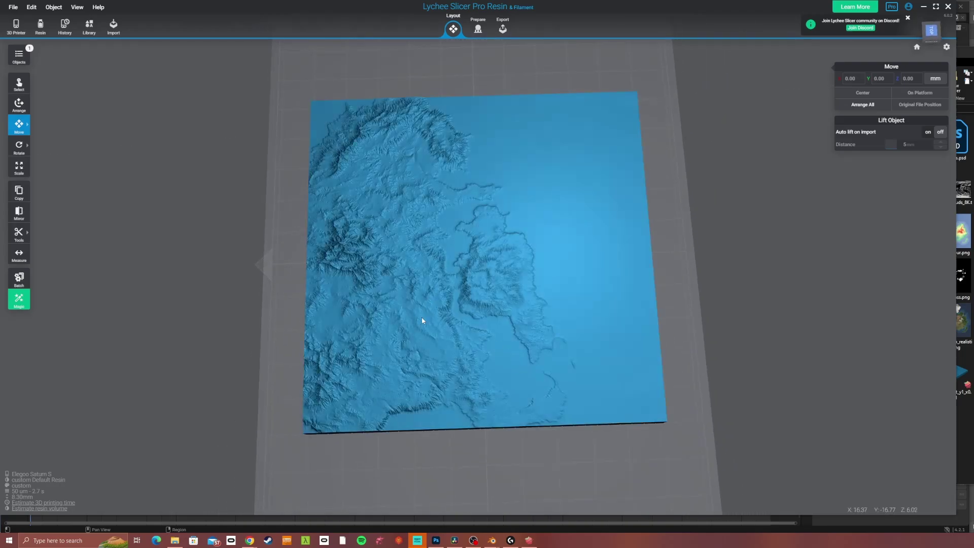
left_click_drag(492, 320, 474, 369)
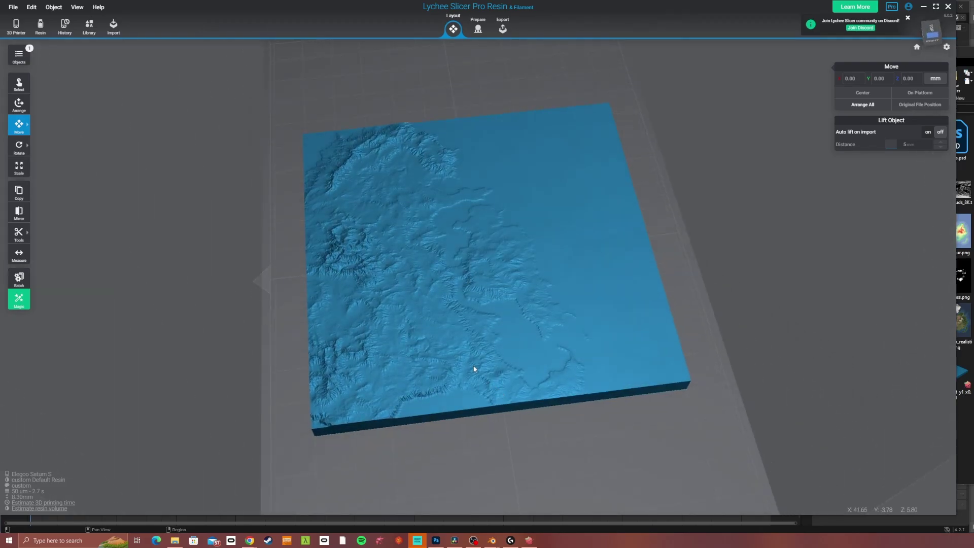
scroll(382, 365, "up", 10)
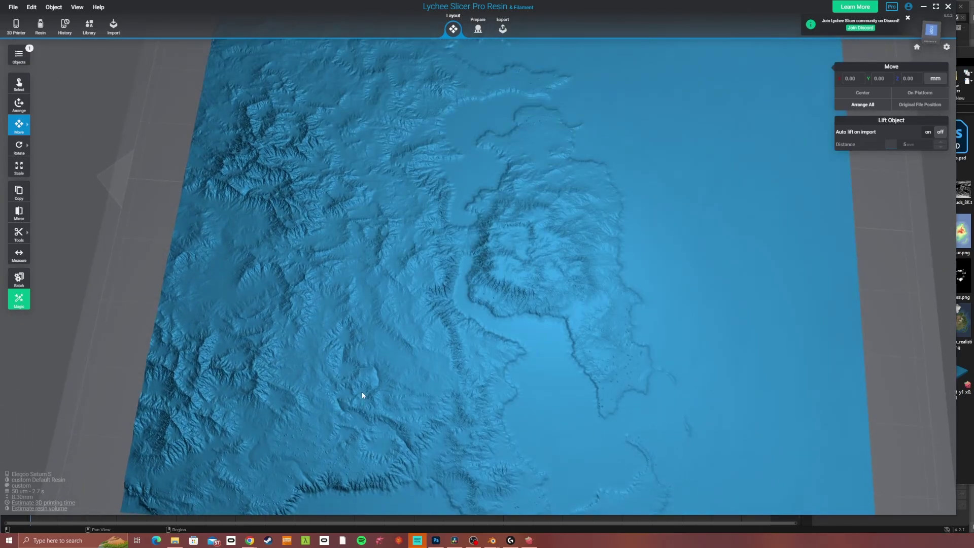
left_click_drag(362, 395, 384, 365)
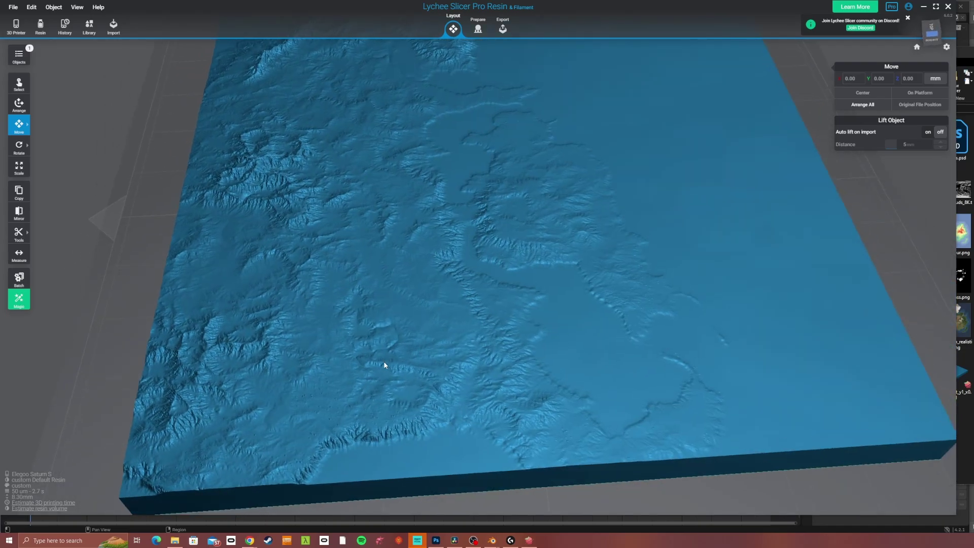
scroll(384, 361, "down", 6)
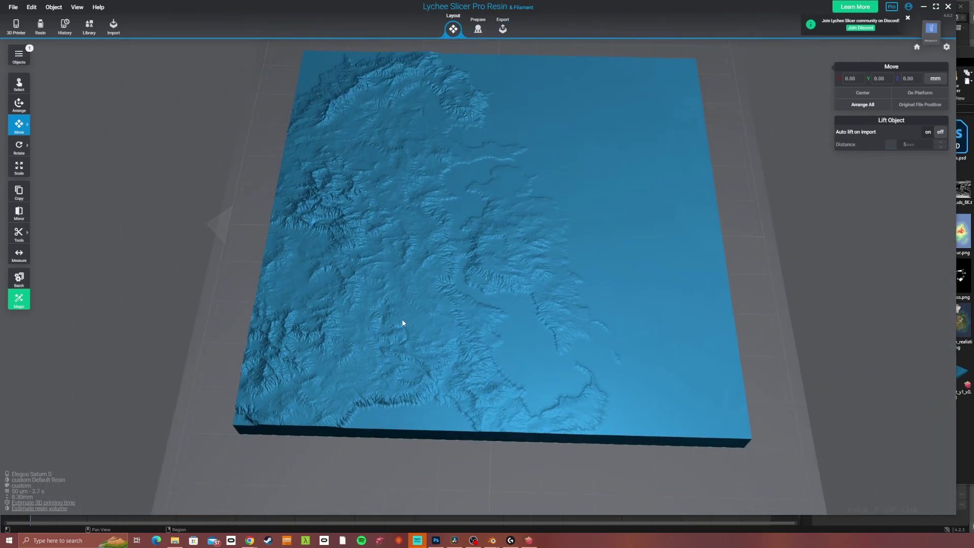
scroll(403, 323, "down", 3)
left_click(330, 101)
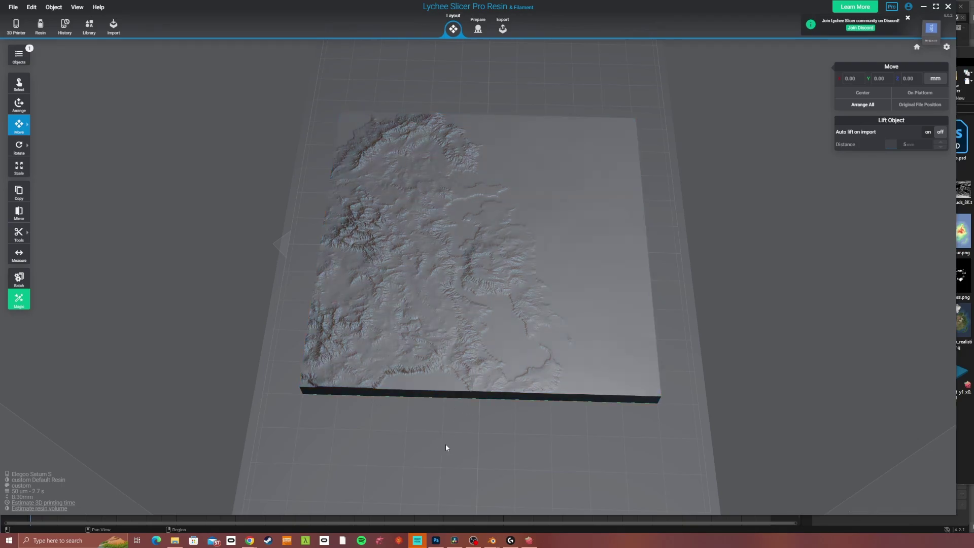
left_click_drag(445, 448, 537, 383)
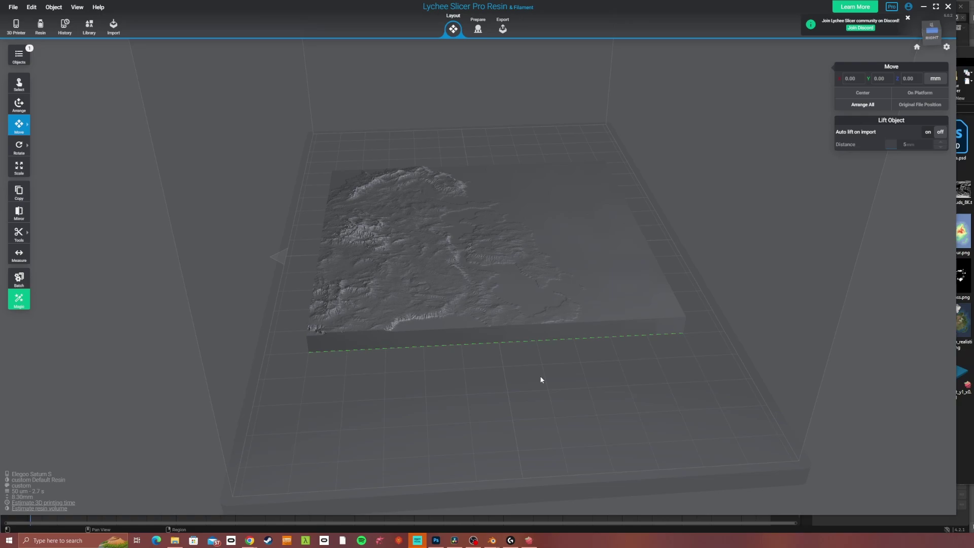
Step: Switch to the Chrome GitHub window and open the Ko-fi tab offering £1, £5, £10 donations
left_click(249, 540)
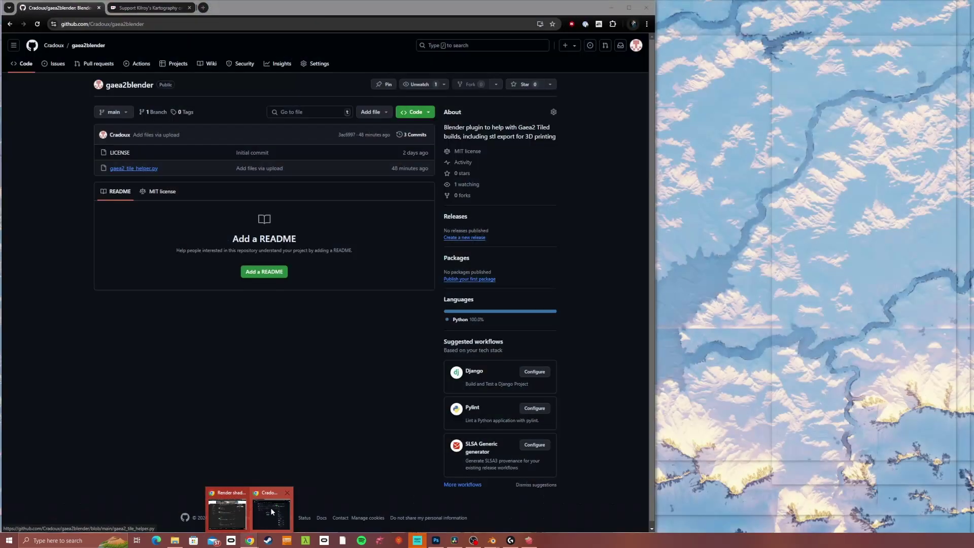
left_click(270, 508)
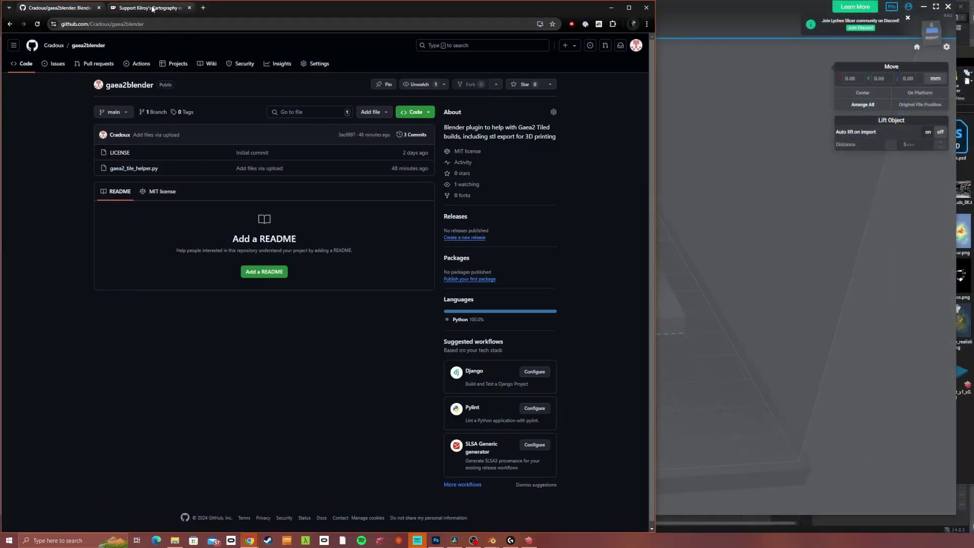
left_click(147, 8)
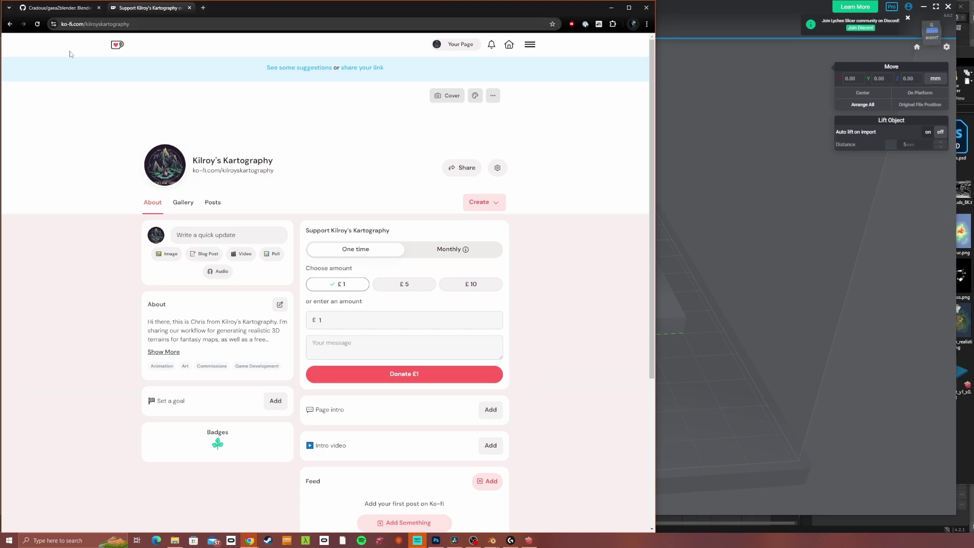
scroll(70, 172, "down", 2)
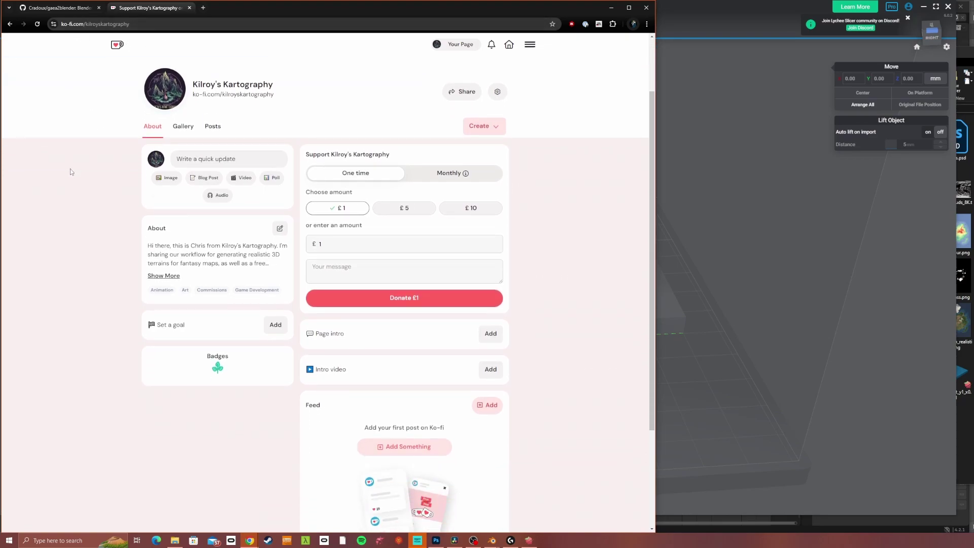